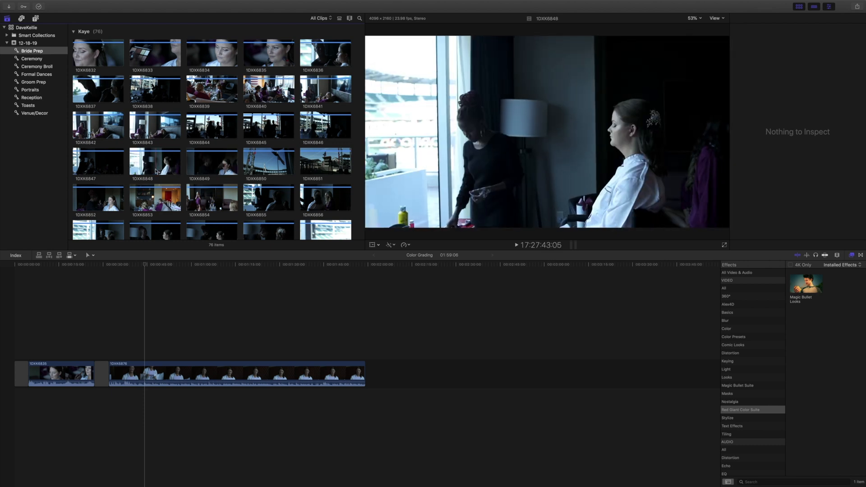
Step: Apply the Magic Bullet Looks effect to the second clip in the timeline
{"action": "scroll", "coordinate": [176, 169], "scroll_direction": "down", "scroll_amount": 1}
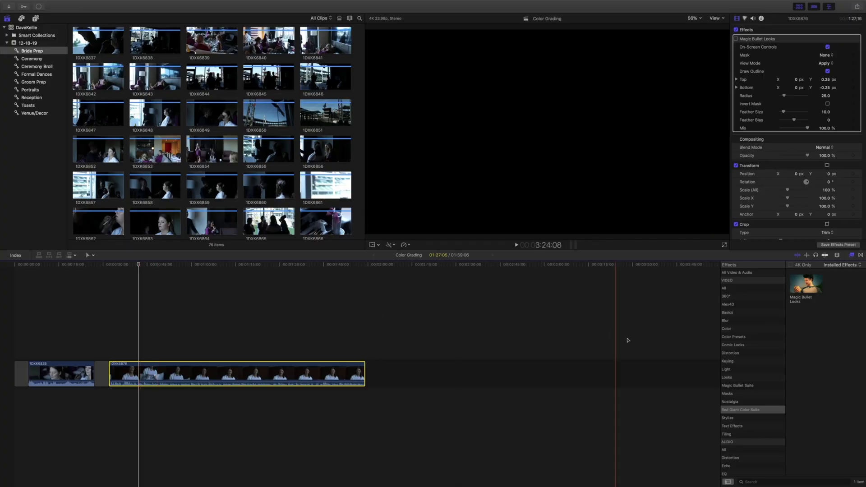
{"action": "left_click", "coordinate": [806, 285]}
{"action": "double_click", "coordinate": [806, 286]}
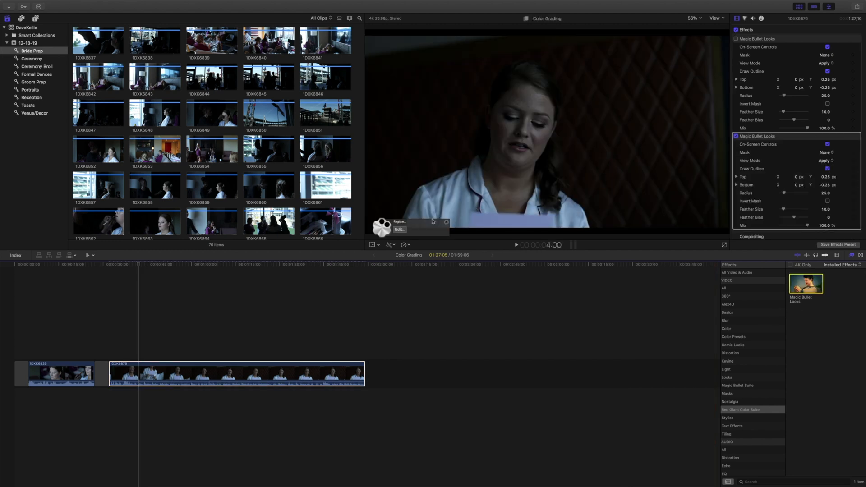
Step: Open the newly added Magic Bullet Looks effect for editing and enlarge its editor window to fill most of the screen
{"action": "left_click", "coordinate": [403, 231]}
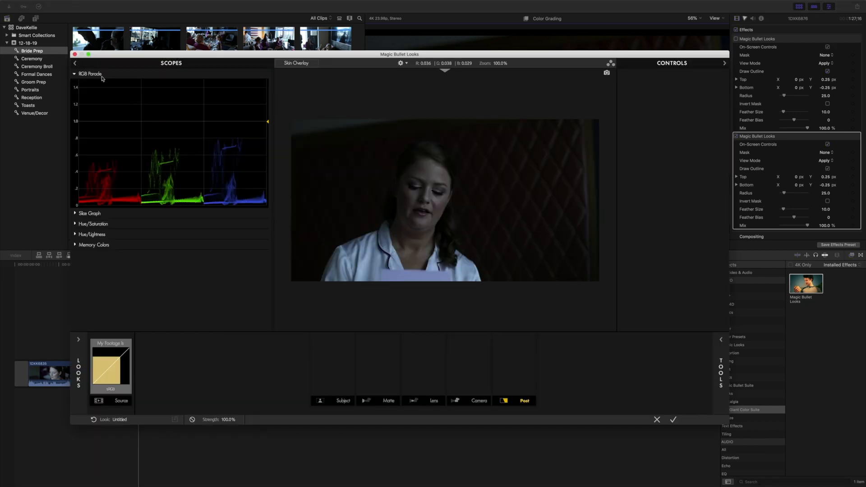
{"action": "left_click_drag", "start_coordinate": [117, 57], "coordinate": [60, 31]}
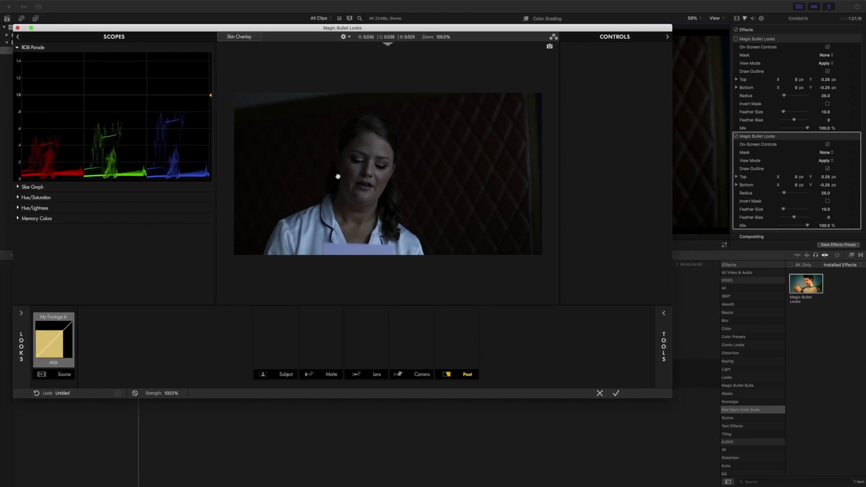
{"action": "left_click_drag", "start_coordinate": [670, 396], "coordinate": [846, 472]}
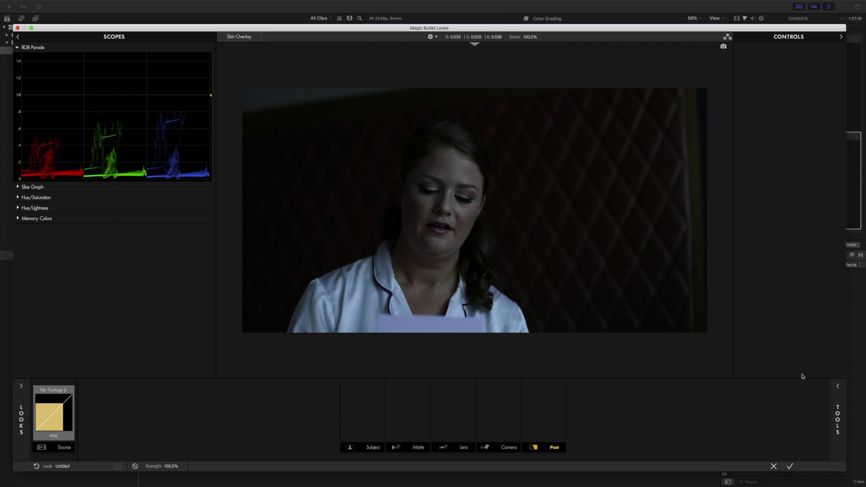
Step: Examine the available grading tools in the Subject, Matte, Lens, Camera and Post categories
{"action": "left_click", "coordinate": [841, 388]}
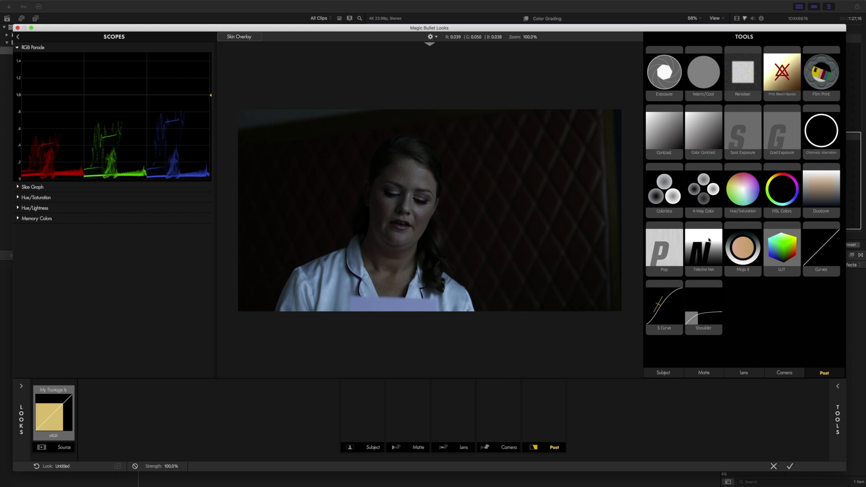
{"action": "left_click", "coordinate": [664, 373]}
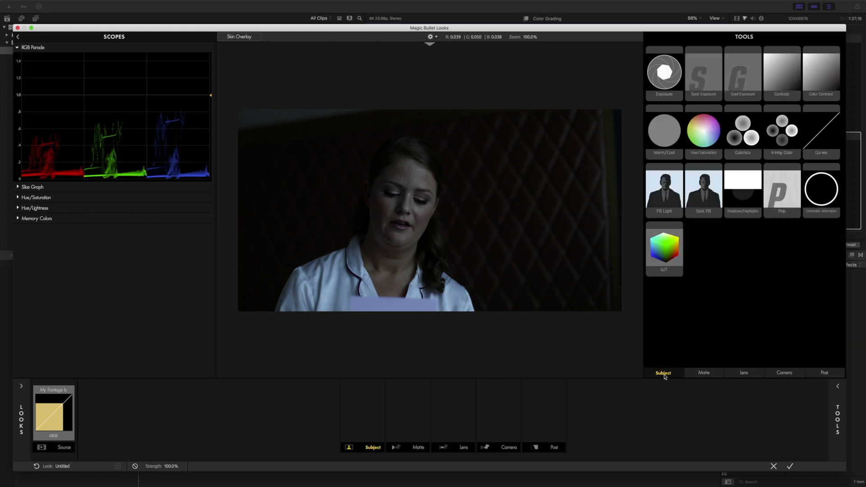
{"action": "left_click", "coordinate": [702, 374]}
{"action": "left_click", "coordinate": [743, 374]}
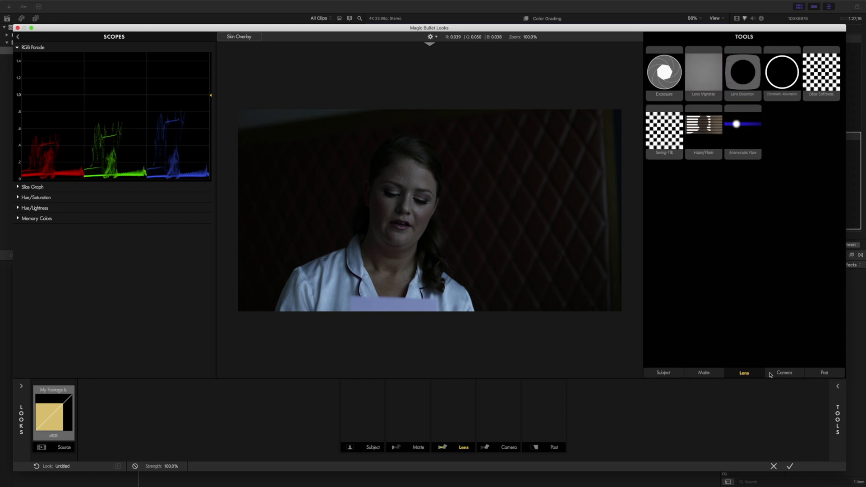
{"action": "left_click", "coordinate": [780, 376]}
{"action": "left_click", "coordinate": [817, 374]}
{"action": "left_click", "coordinate": [793, 376]}
{"action": "left_click", "coordinate": [762, 375]}
{"action": "left_click", "coordinate": [710, 376]}
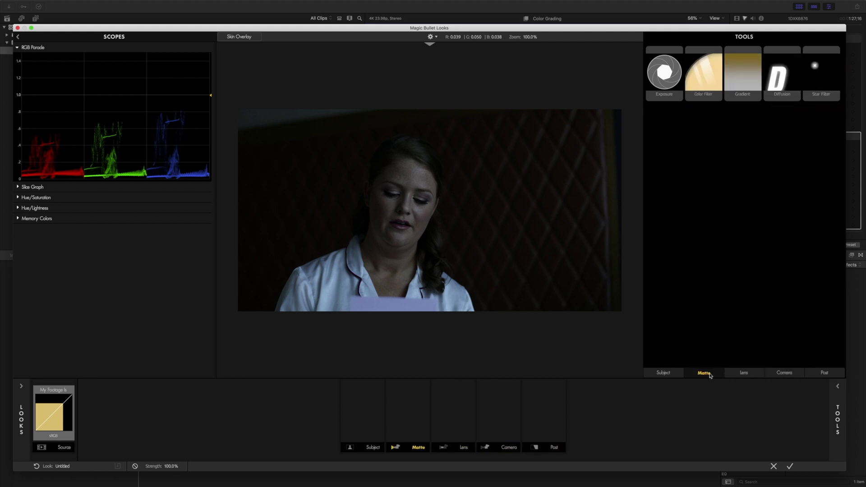
{"action": "left_click", "coordinate": [667, 374]}
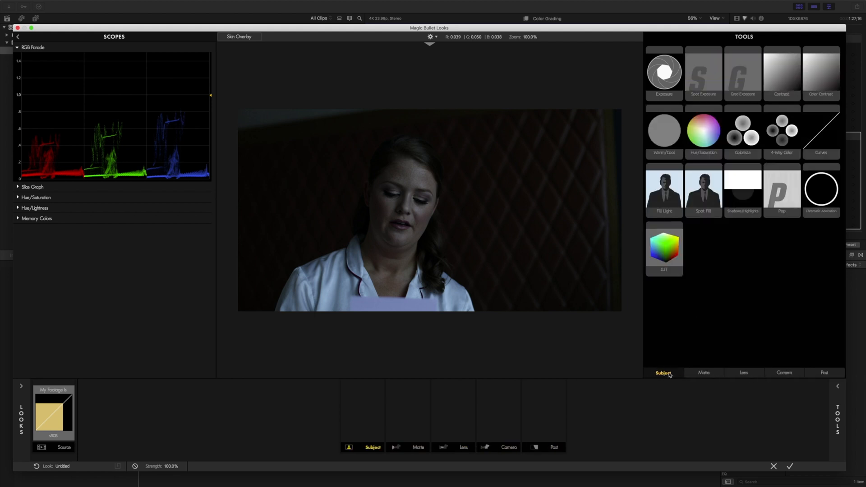
{"action": "left_click", "coordinate": [784, 376]}
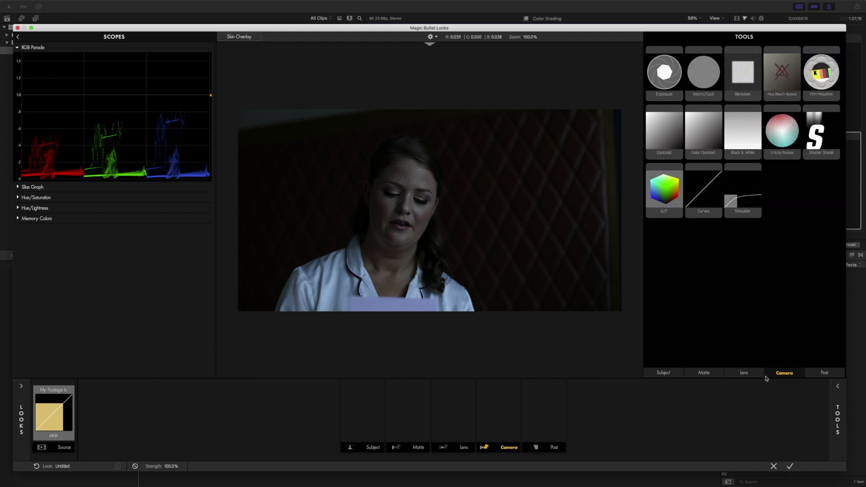
{"action": "left_click", "coordinate": [717, 378]}
{"action": "left_click", "coordinate": [823, 375]}
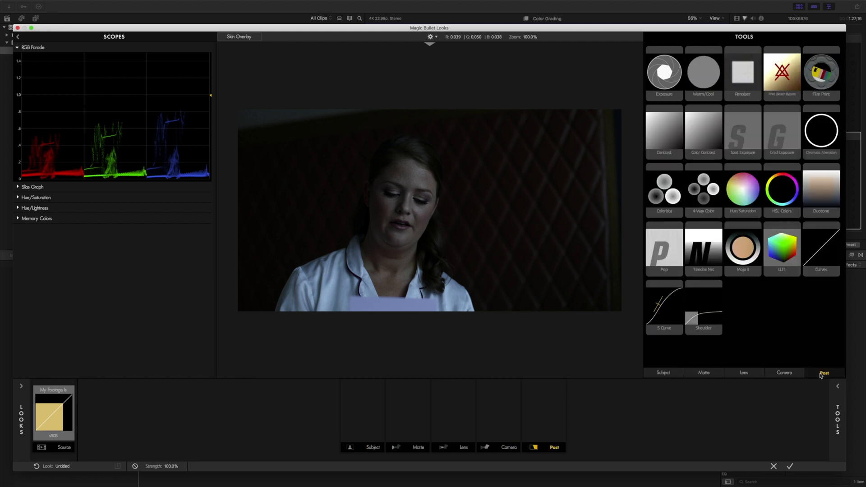
Step: Browse the preset looks, including Enhancements, People, Color Play, Blockbuster Warm, Grading Setups and Indie, and preview Coliseum
{"action": "mouse_move", "coordinate": [22, 387]}
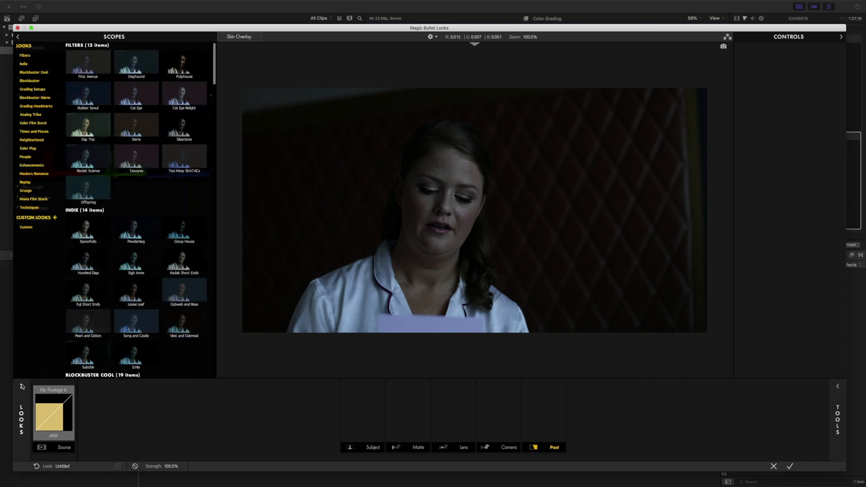
{"action": "left_click", "coordinate": [32, 166]}
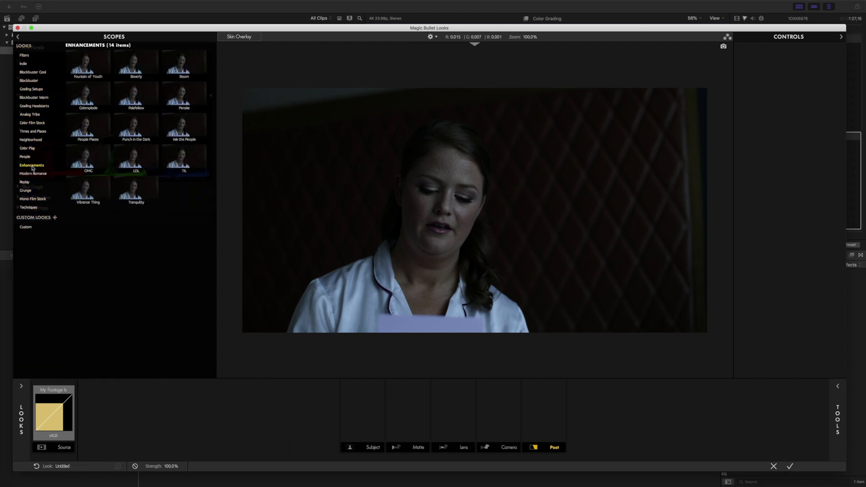
{"action": "left_click", "coordinate": [26, 157]}
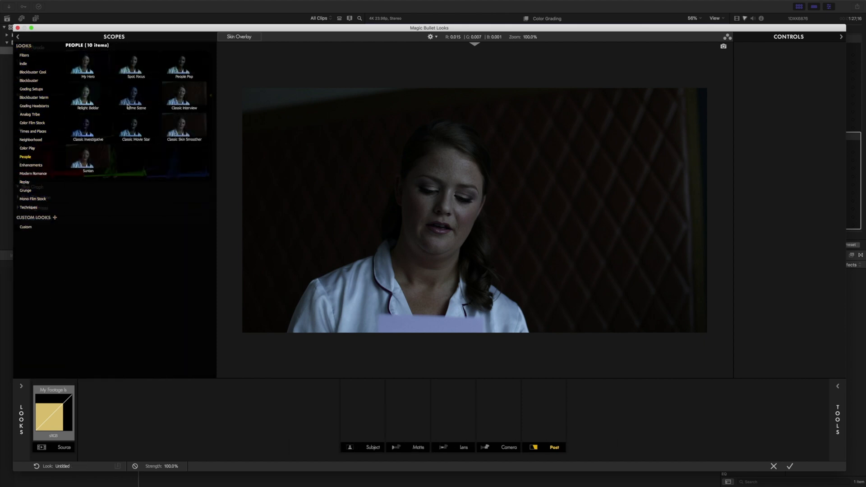
{"action": "left_click", "coordinate": [129, 105]}
{"action": "left_click", "coordinate": [30, 149]}
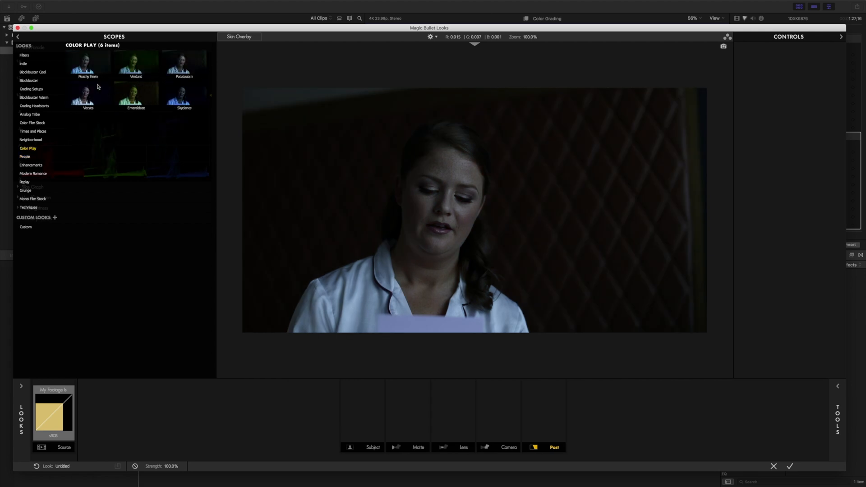
{"action": "left_click", "coordinate": [130, 95]}
{"action": "left_click", "coordinate": [29, 98]}
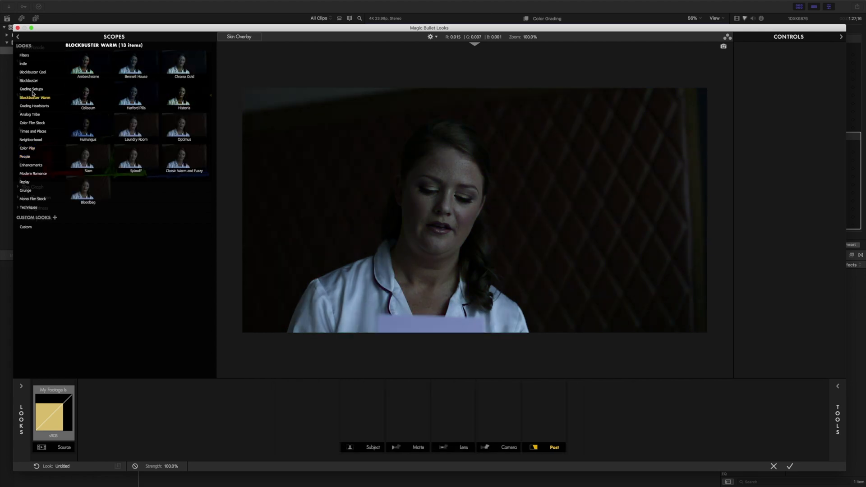
{"action": "left_click", "coordinate": [93, 96]}
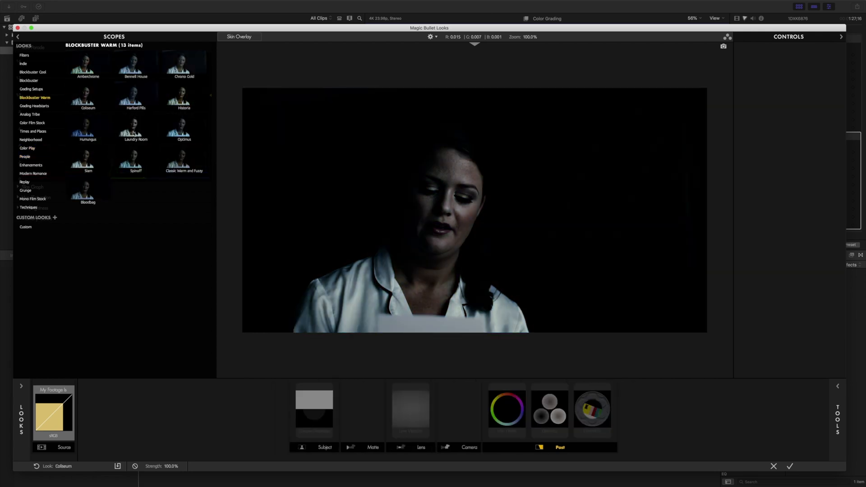
{"action": "left_click", "coordinate": [31, 88]}
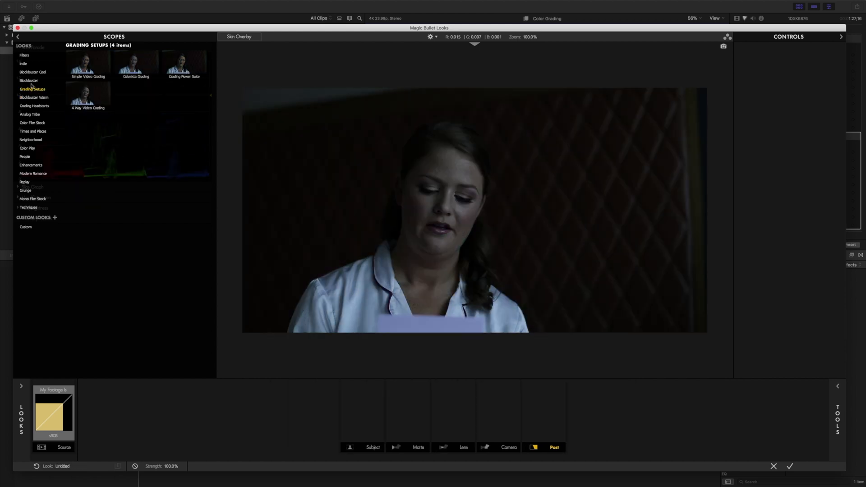
{"action": "left_click", "coordinate": [23, 64]}
{"action": "left_click", "coordinate": [83, 84]}
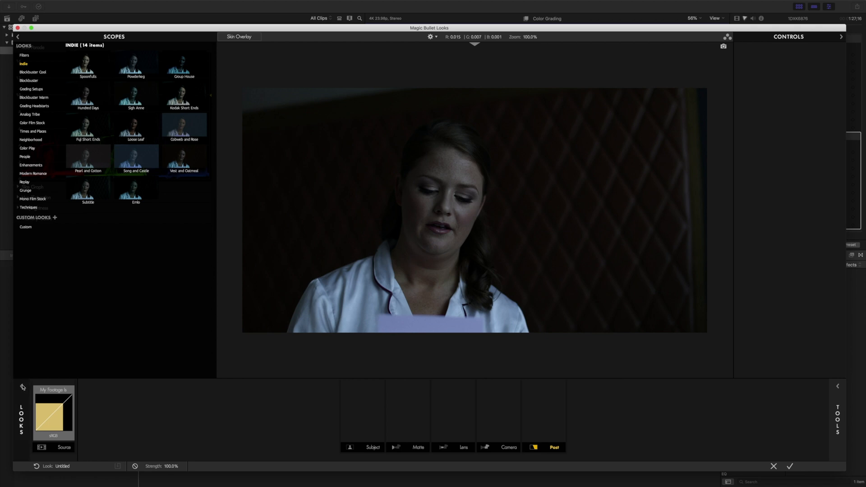
Step: Add the Colorista tool to the Post stage and close the preset looks browser to bring back the scopes
{"action": "left_click", "coordinate": [838, 387]}
{"action": "left_click_drag", "start_coordinate": [666, 184], "coordinate": [560, 217]}
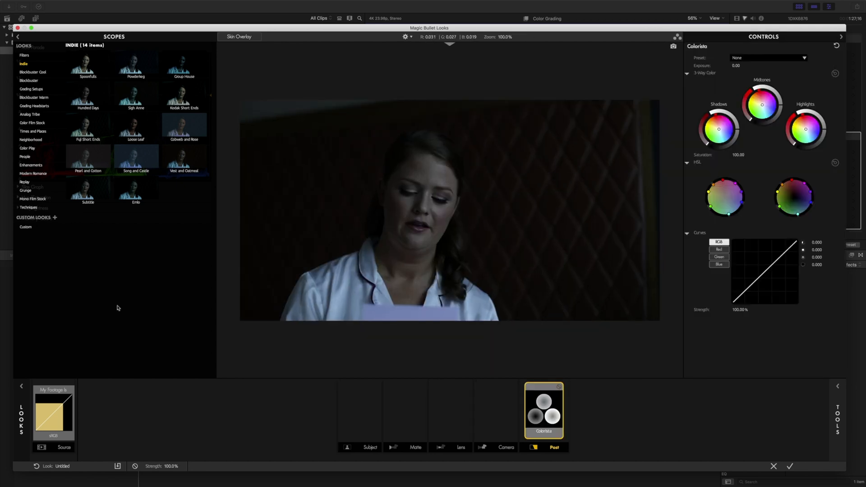
{"action": "left_click", "coordinate": [21, 387]}
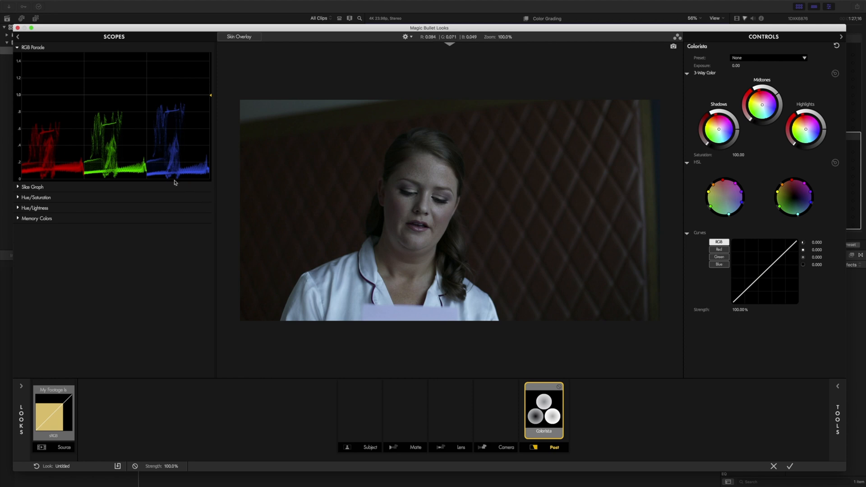
Step: Add a control point just below the middle of both the Green and Red curves in Colorista
{"action": "left_click", "coordinate": [721, 258]}
{"action": "left_click", "coordinate": [756, 280]}
{"action": "left_click", "coordinate": [733, 302]}
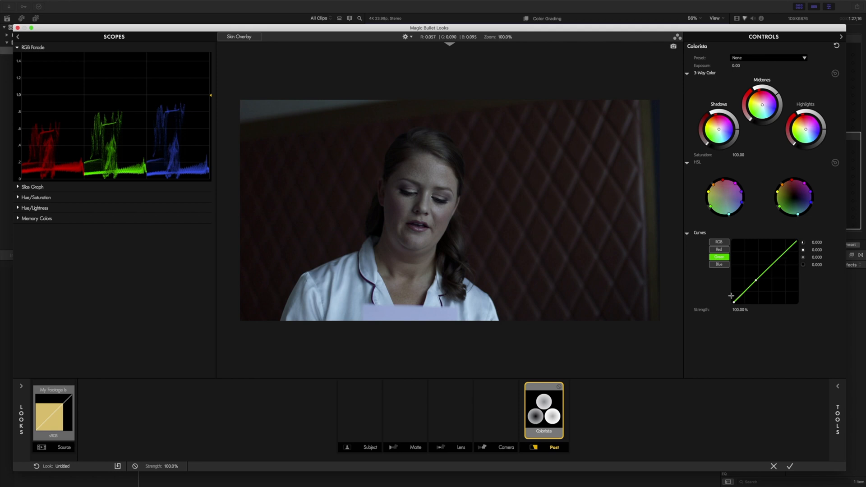
{"action": "left_click", "coordinate": [719, 250]}
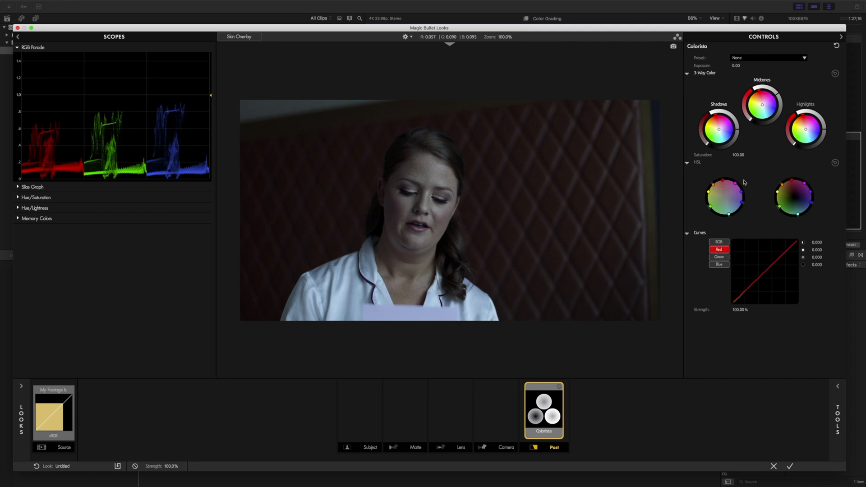
{"action": "left_click", "coordinate": [756, 281]}
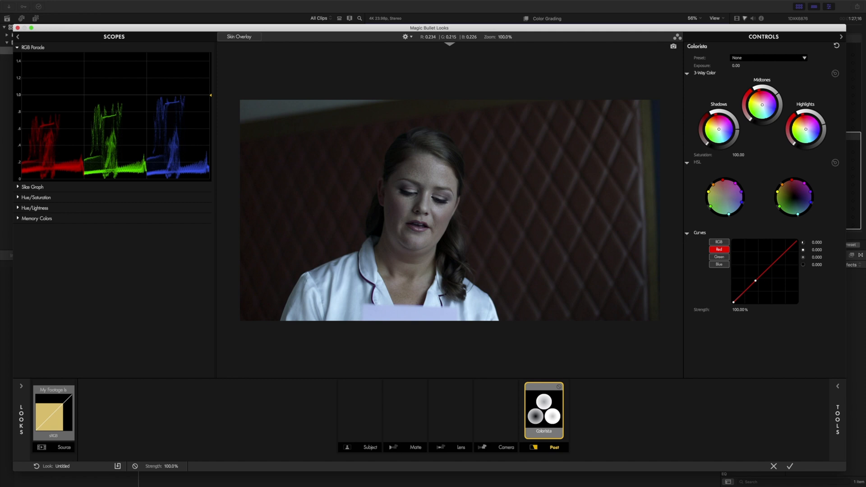
Step: Shift Colorista's highlights toward orange to warm the image and apply the finished look to the clip
{"action": "left_click_drag", "start_coordinate": [806, 129], "coordinate": [805, 129]}
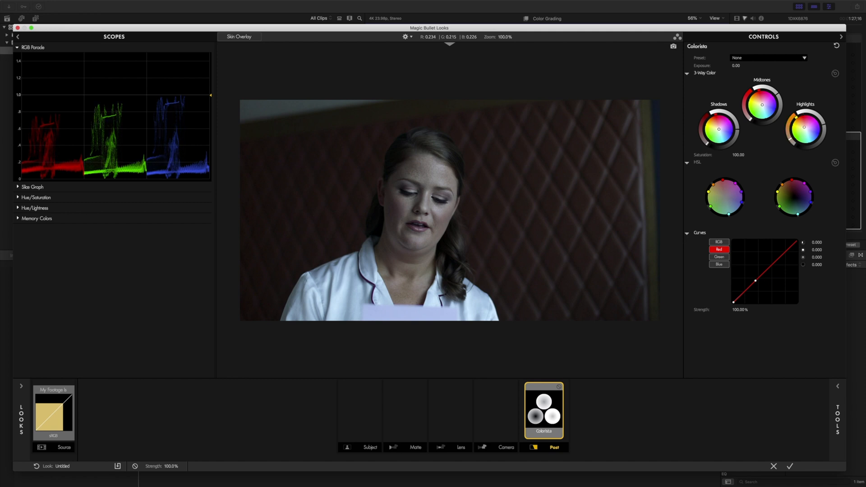
{"action": "left_click_drag", "start_coordinate": [804, 126], "coordinate": [802, 123]}
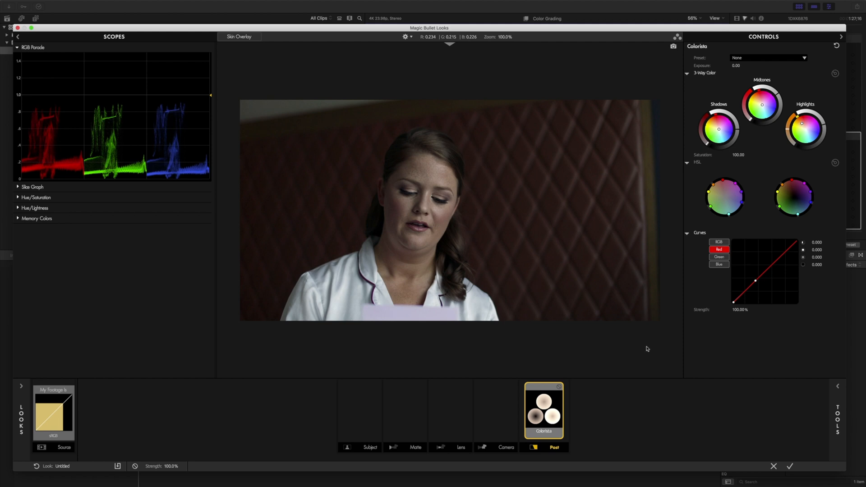
{"action": "left_click", "coordinate": [559, 387]}
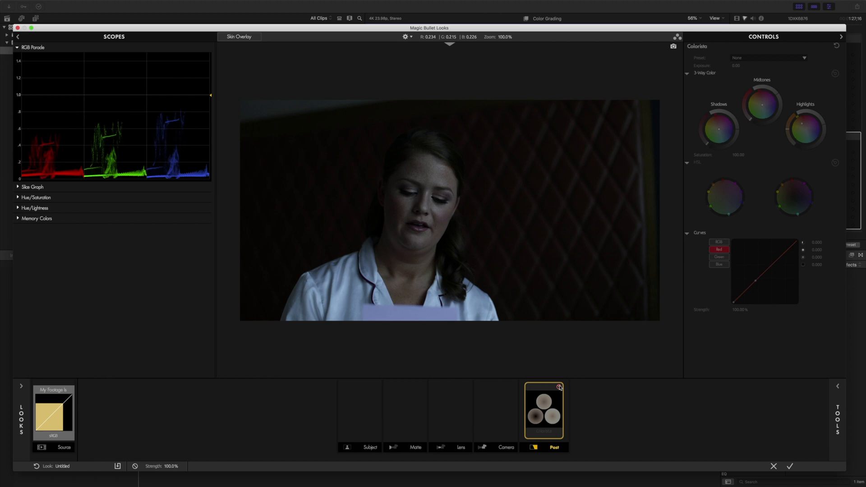
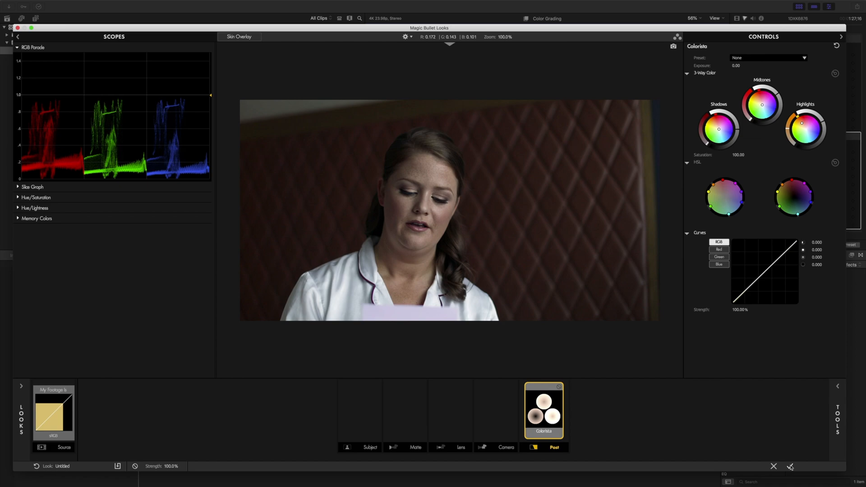
{"action": "left_click", "coordinate": [791, 467]}
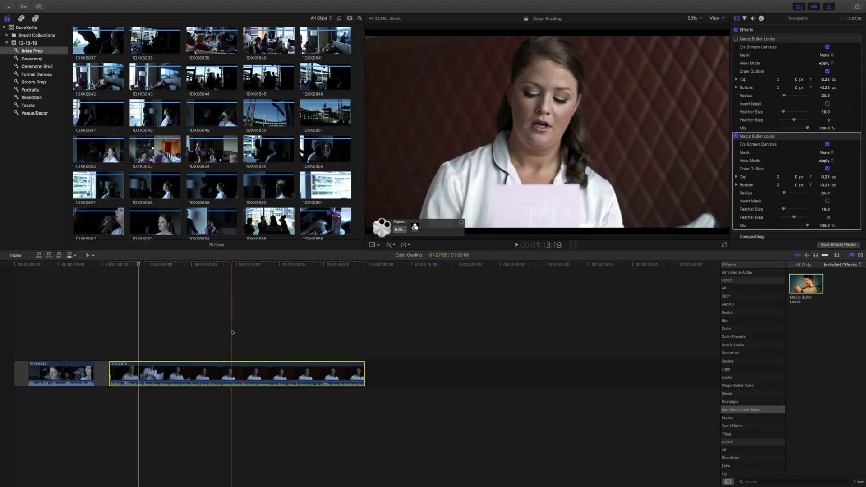
Step: Compare the second clip at 1:05:07 with and without its second Magic Bullet Looks effect
{"action": "left_click", "coordinate": [207, 332]}
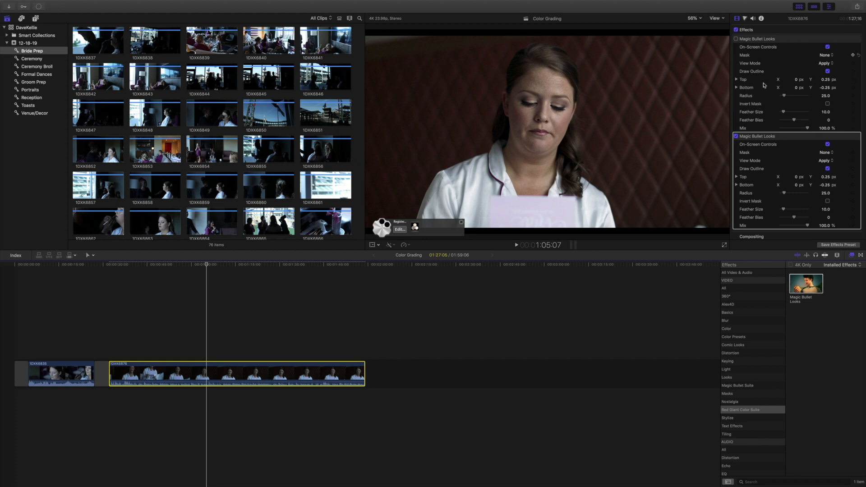
{"action": "left_click", "coordinate": [736, 137]}
{"action": "left_click", "coordinate": [736, 136]}
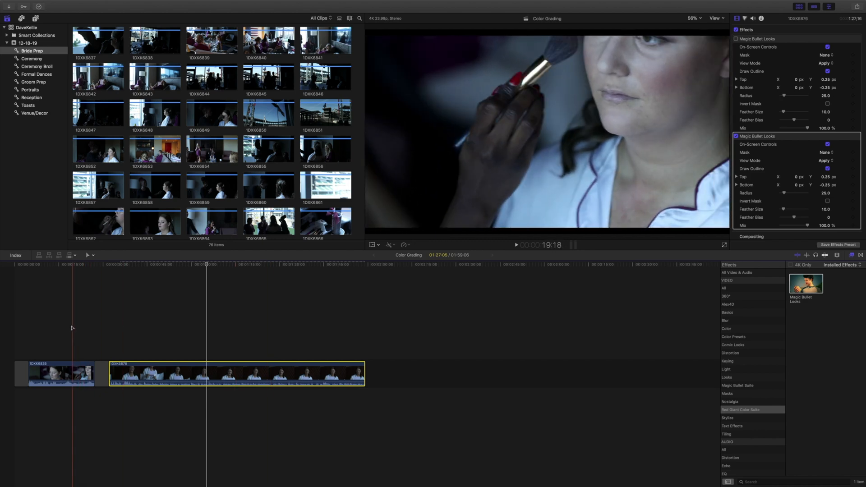
Step: Add a second Magic Bullet Looks effect to the first timeline clip and open its look editor
{"action": "left_click", "coordinate": [57, 327]}
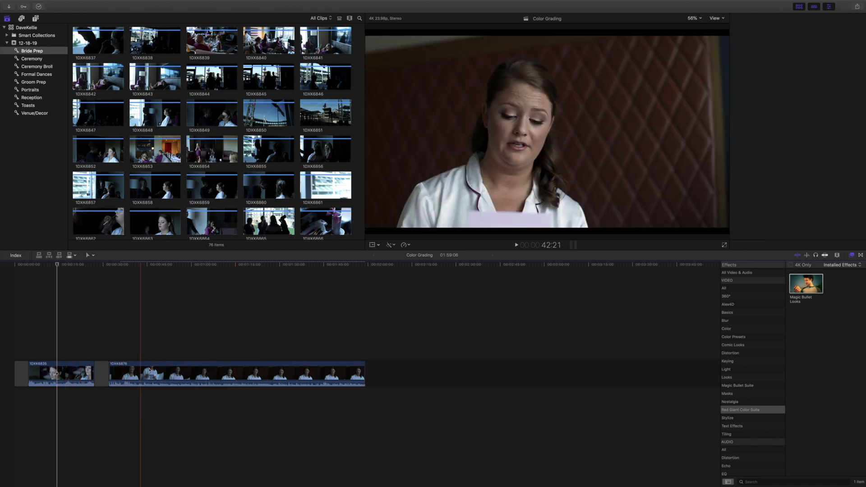
{"action": "left_click", "coordinate": [149, 370]}
{"action": "left_click", "coordinate": [50, 372]}
{"action": "left_click", "coordinate": [57, 370]}
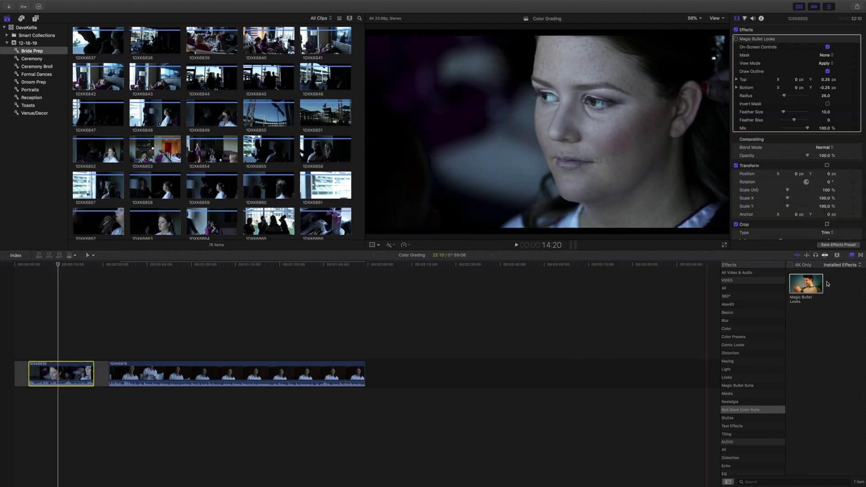
{"action": "right_click", "coordinate": [811, 288]}
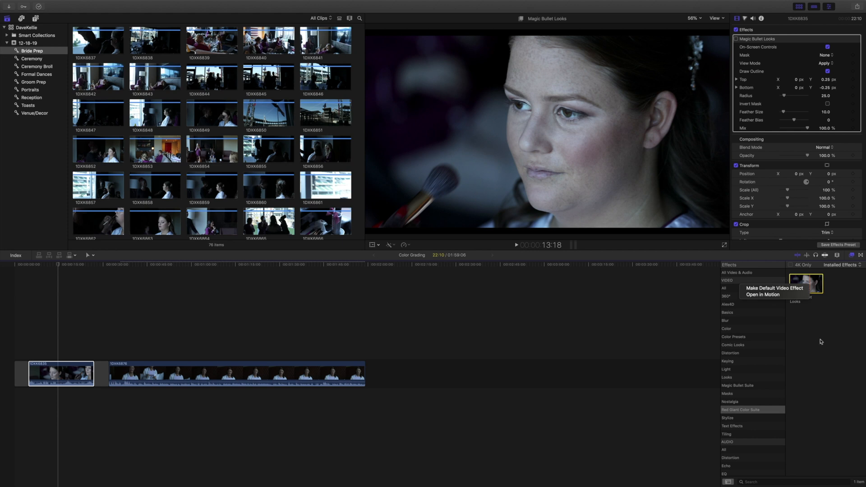
{"action": "left_click", "coordinate": [833, 329]}
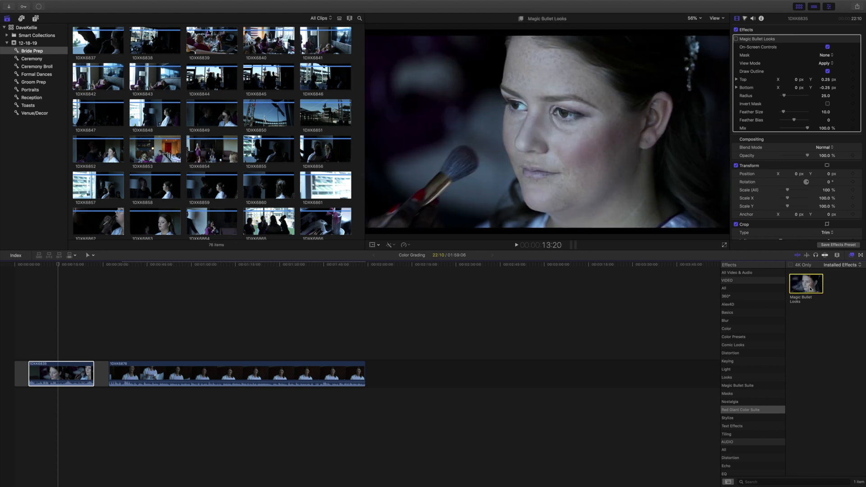
{"action": "double_click", "coordinate": [811, 289]}
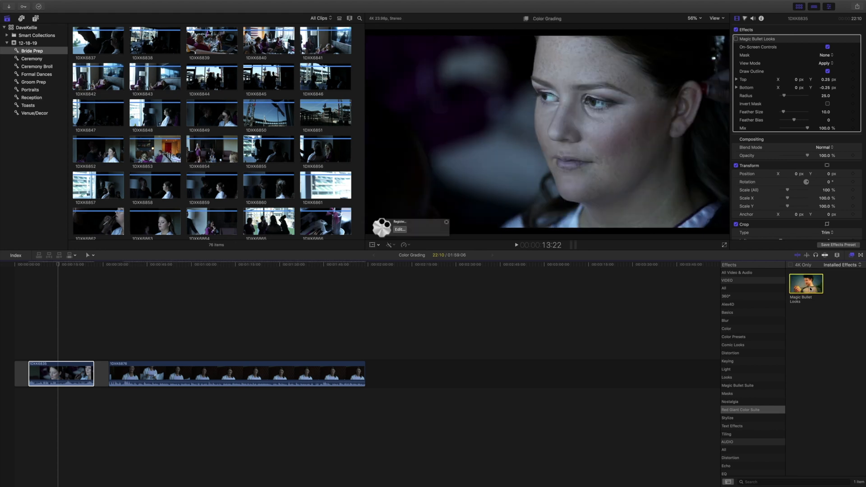
{"action": "left_click", "coordinate": [401, 230]}
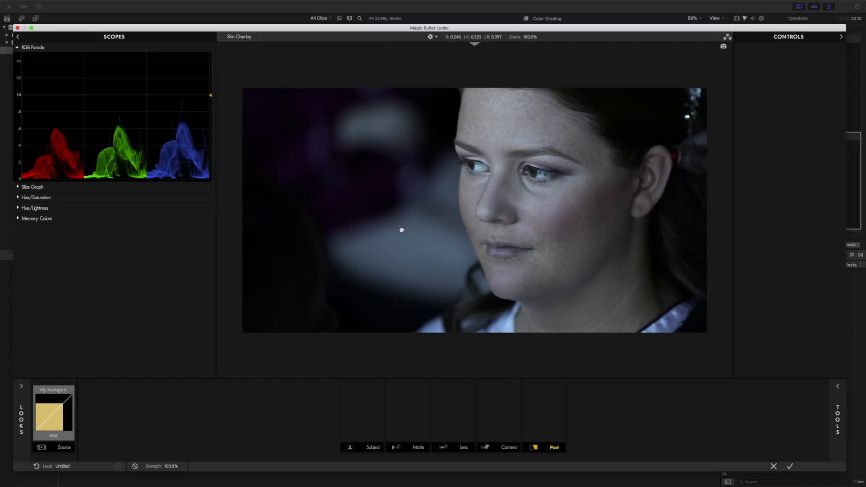
Step: Add the Colorista tool to the Post stage and shift its midtones toward orange
{"action": "left_click", "coordinate": [838, 386]}
{"action": "left_click_drag", "start_coordinate": [662, 199], "coordinate": [573, 216]}
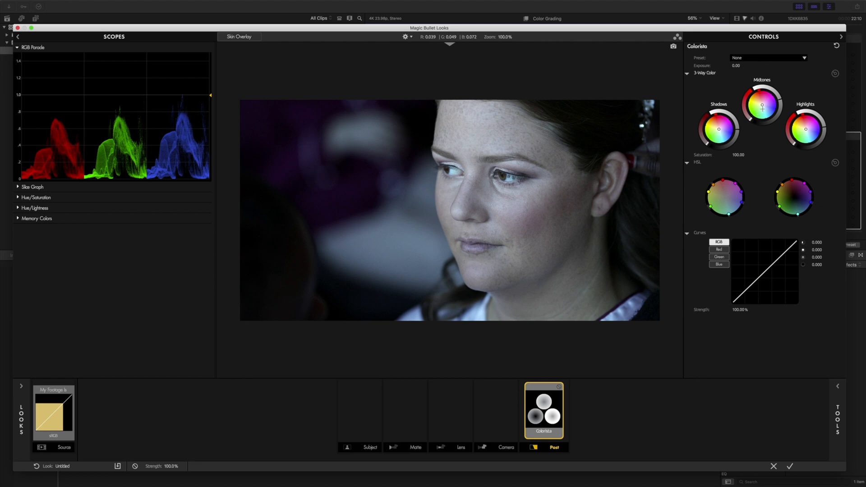
{"action": "left_click_drag", "start_coordinate": [763, 105], "coordinate": [759, 100]}
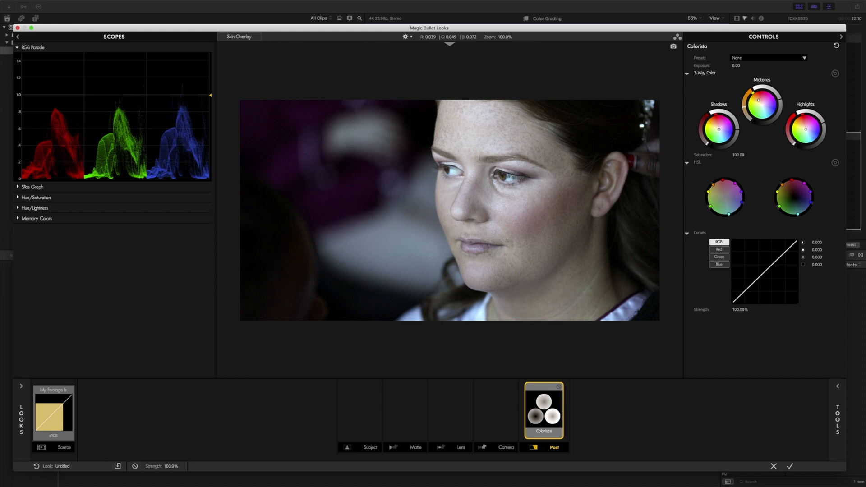
Step: Pull down the Blue curve's upper end beyond an added control point and shift Colorista's highlights toward orange
{"action": "left_click", "coordinate": [719, 265]}
{"action": "left_click", "coordinate": [780, 257]}
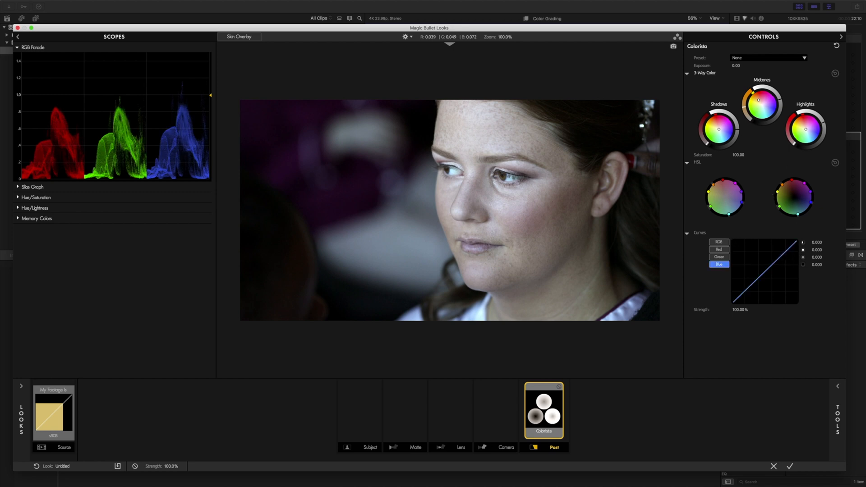
{"action": "left_click_drag", "start_coordinate": [796, 243], "coordinate": [797, 245]}
{"action": "left_click_drag", "start_coordinate": [806, 130], "coordinate": [805, 127]}
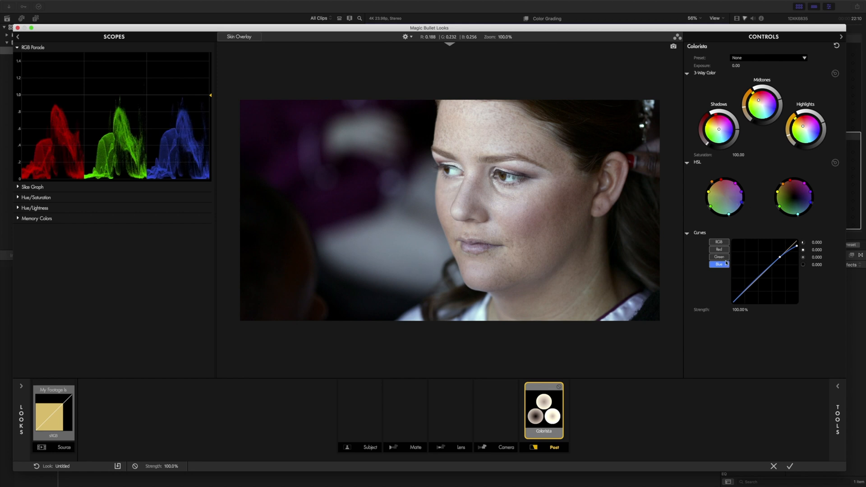
Step: Anchor the lower part of the Blue curve with three control points and raise its upper end slightly
{"action": "left_click", "coordinate": [764, 271]}
{"action": "left_click", "coordinate": [751, 285]}
{"action": "left_click", "coordinate": [737, 299]}
{"action": "left_click_drag", "start_coordinate": [780, 257], "coordinate": [780, 257]}
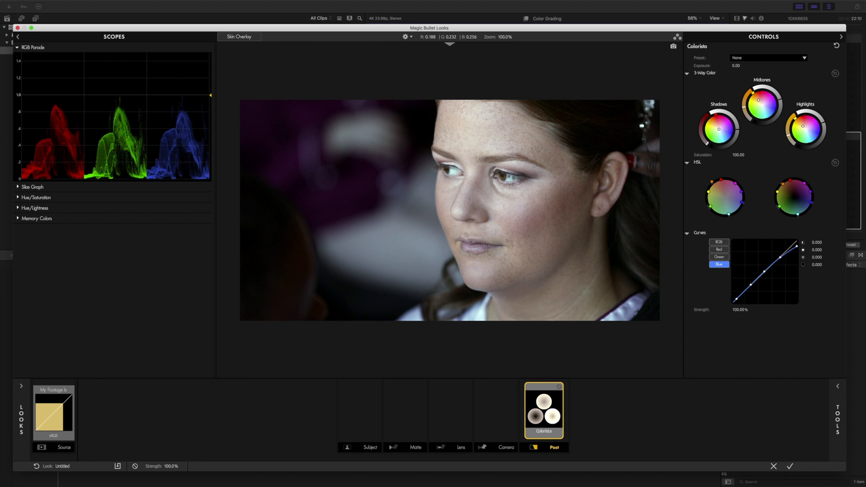
{"action": "left_click_drag", "start_coordinate": [797, 246], "coordinate": [797, 244]}
Step: Compare the image with and without Colorista and apply the finished look to the first clip
{"action": "left_click", "coordinate": [559, 387]}
{"action": "left_click", "coordinate": [559, 386]}
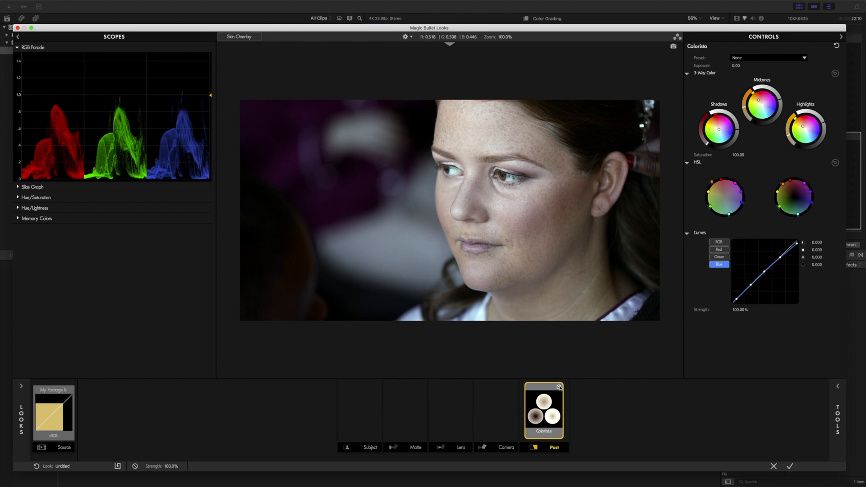
{"action": "left_click", "coordinate": [790, 469]}
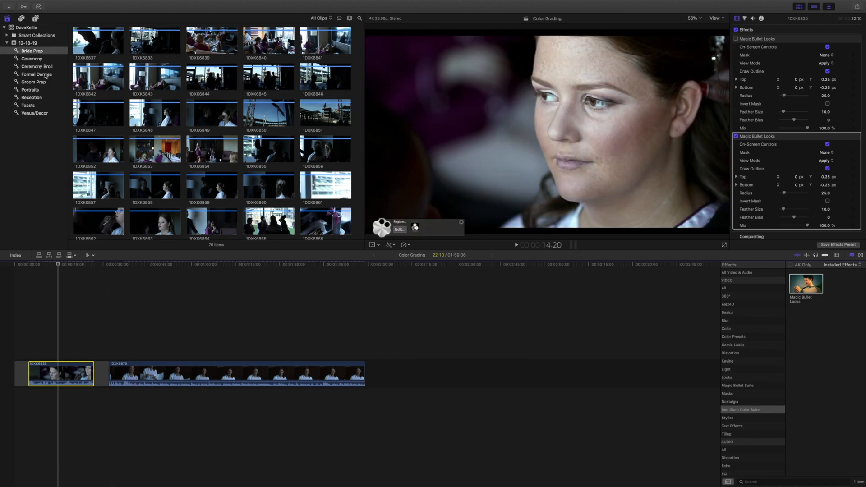
Step: Browse the Ceremony and Portraits keyword collections for further footage to grade
{"action": "left_click", "coordinate": [36, 62]}
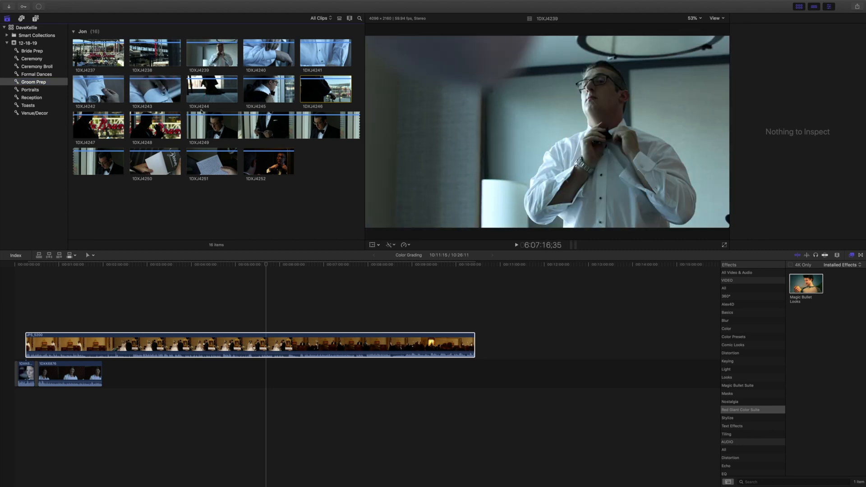
{"action": "left_click", "coordinate": [36, 90]}
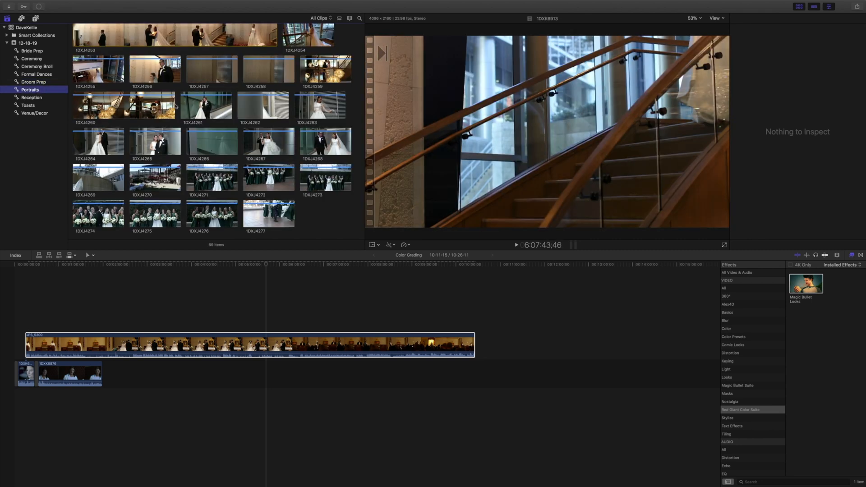